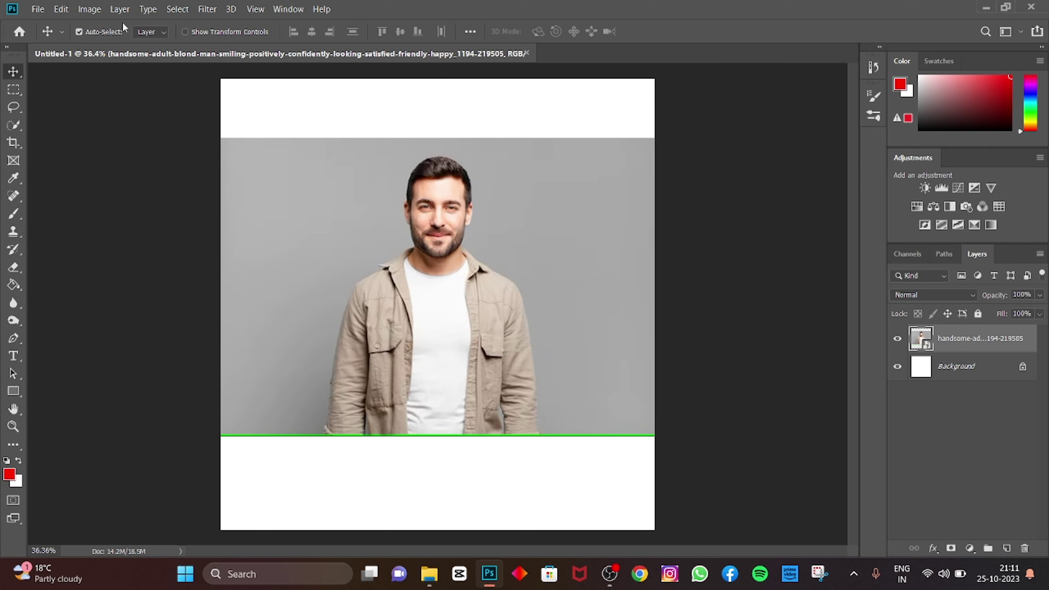
Step: Select the man with Select > Subject and copy him onto a new Layer 1
click(177, 9)
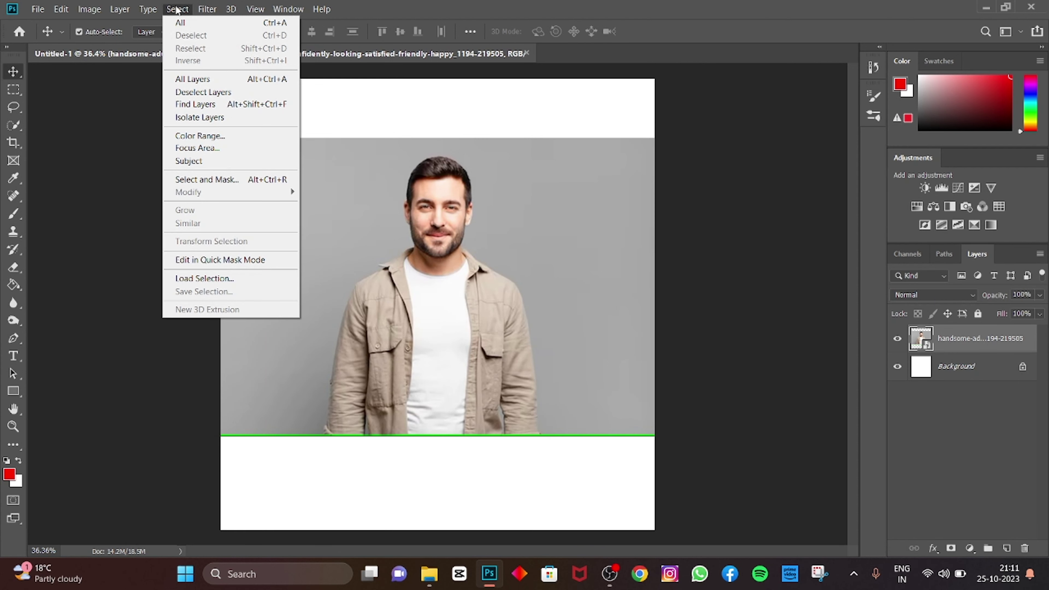
click(197, 161)
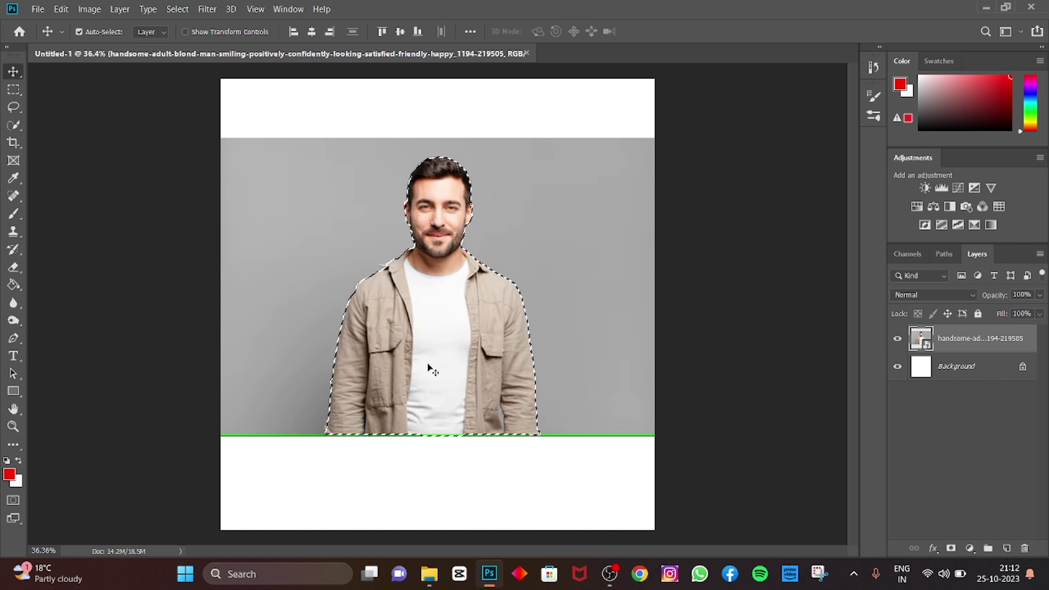
key(l)
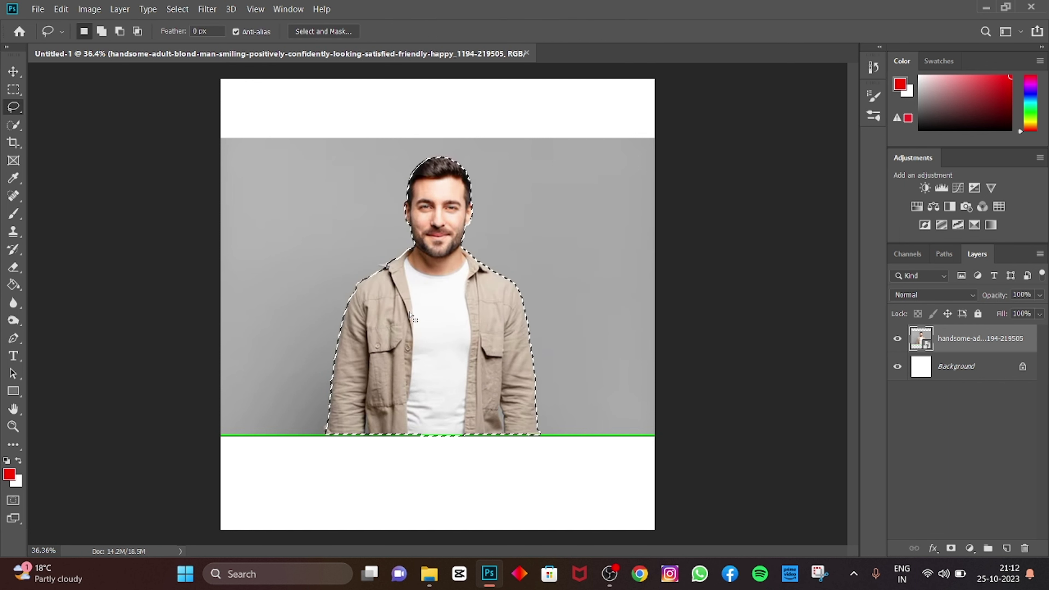
right_click(410, 313)
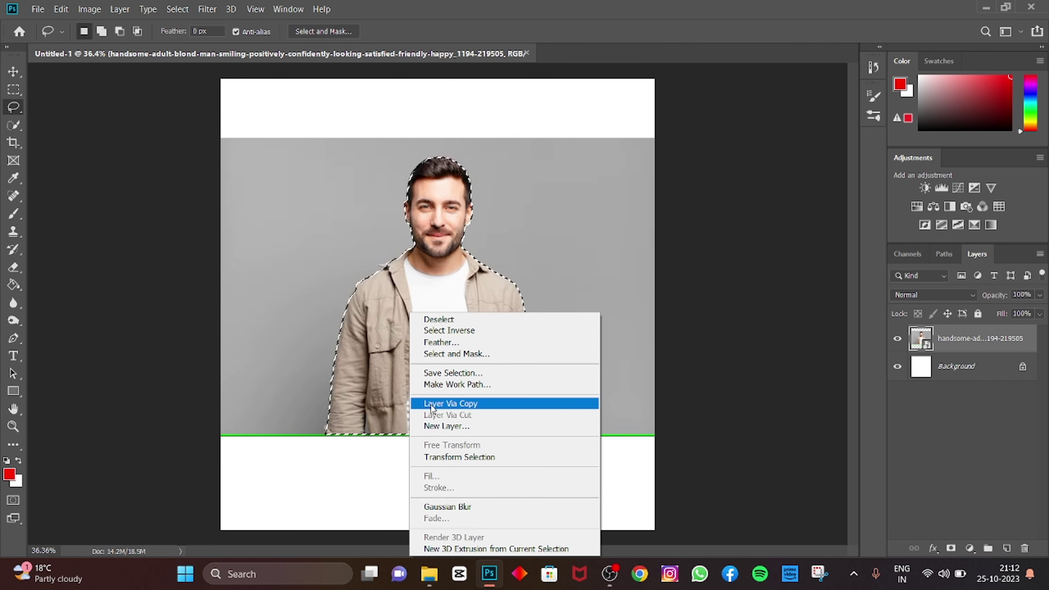
click(452, 404)
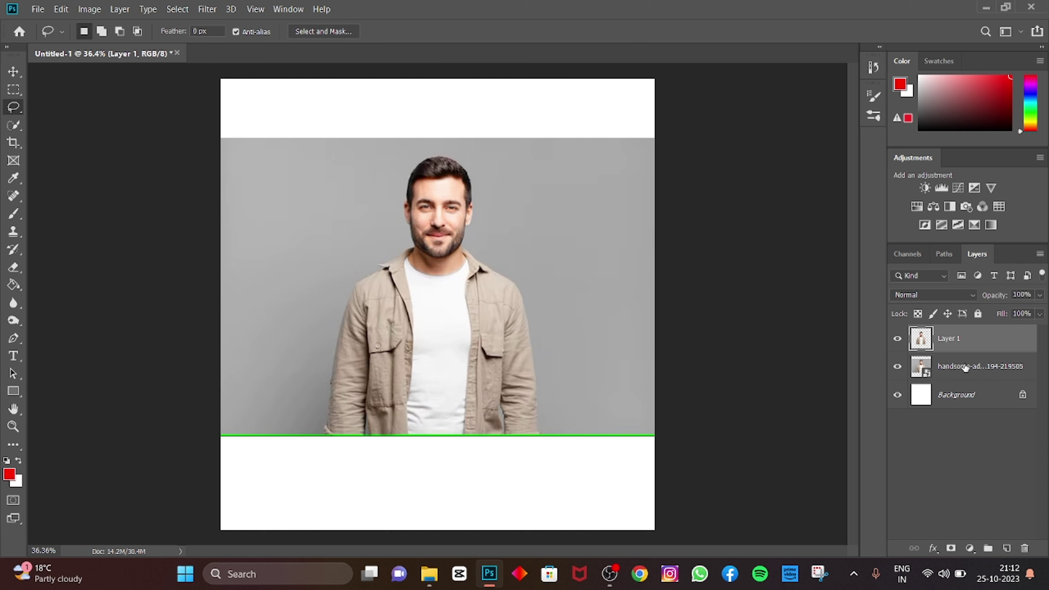
Step: Delete the original grey-background photo layer, leaving Layer 1 active
drag(967, 368, 1025, 549)
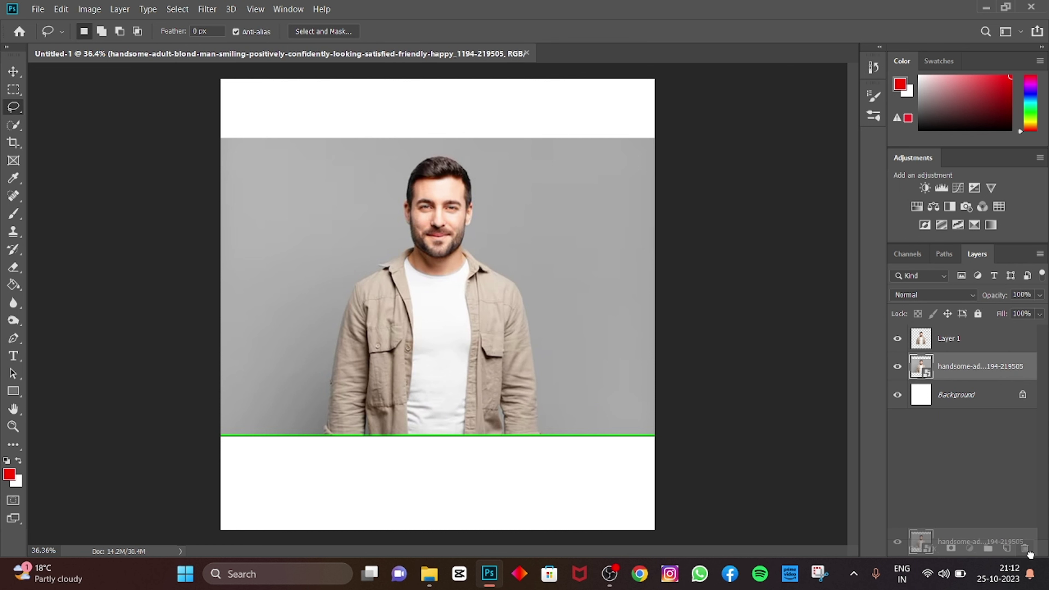
click(968, 335)
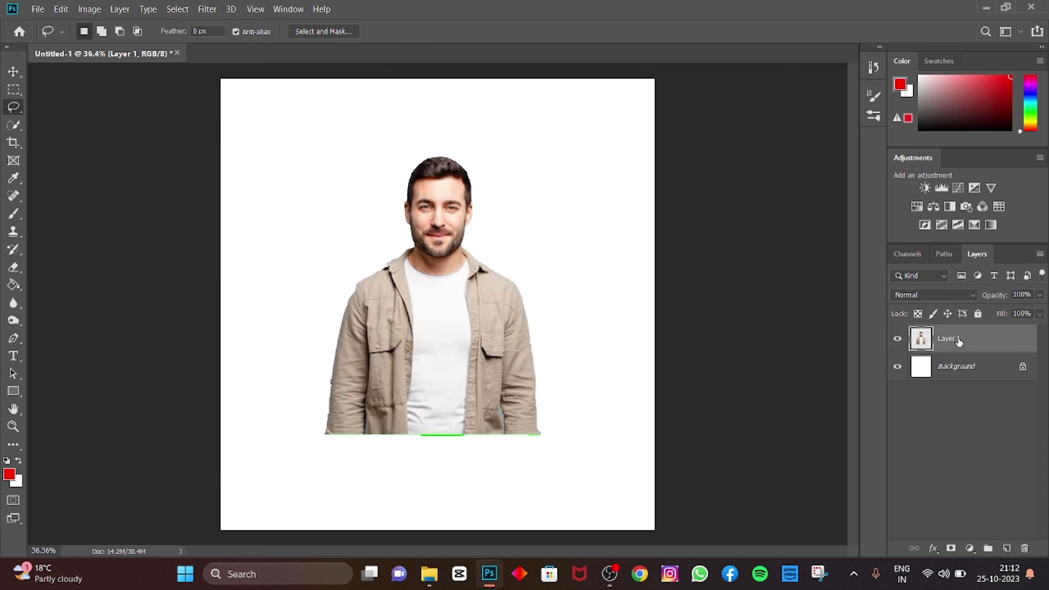
right_click(950, 348)
Step: Scale Layer 1 up to about 159% and position the man toward the canvas top-left
click(497, 375)
key(v)
key(ctrl+t)
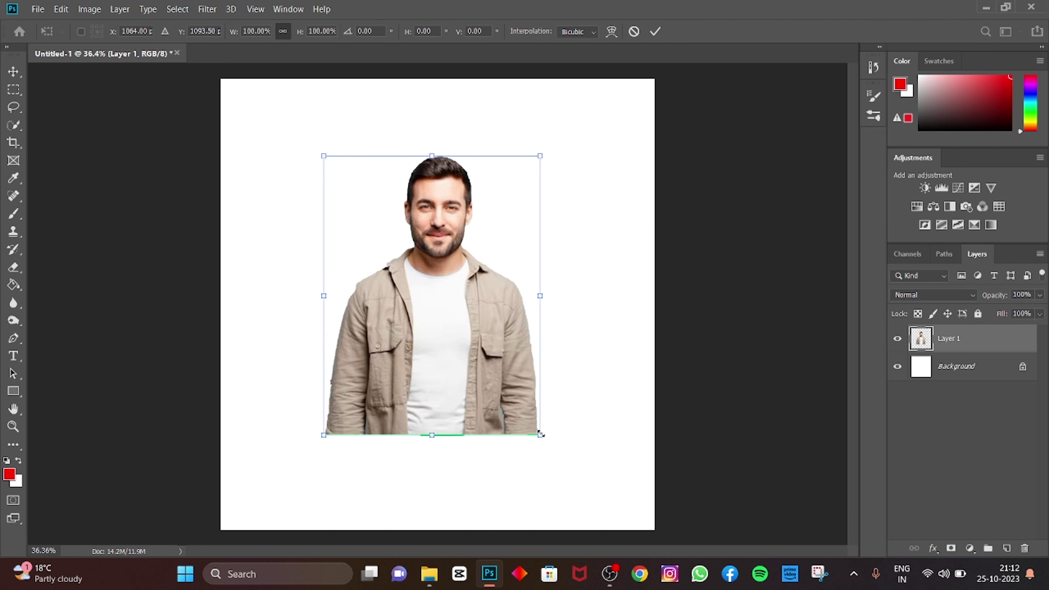
drag(541, 434, 643, 568)
drag(552, 452, 454, 381)
drag(543, 493, 581, 522)
drag(443, 438, 469, 441)
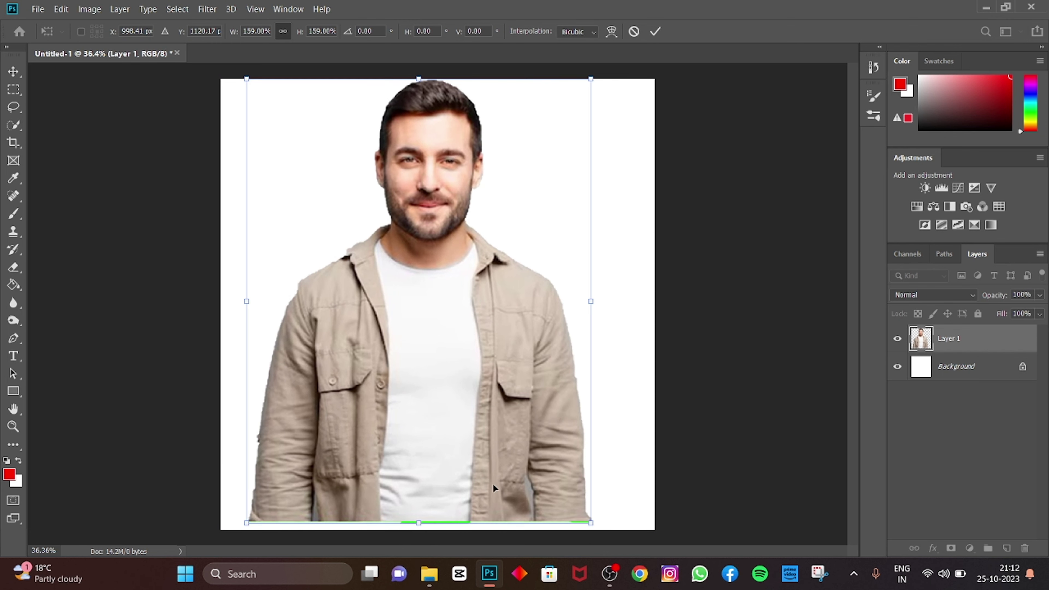
drag(493, 483, 476, 452)
key(Return)
Step: Shift the man right and scale him a further 103% so he fills the canvas
drag(413, 429, 419, 437)
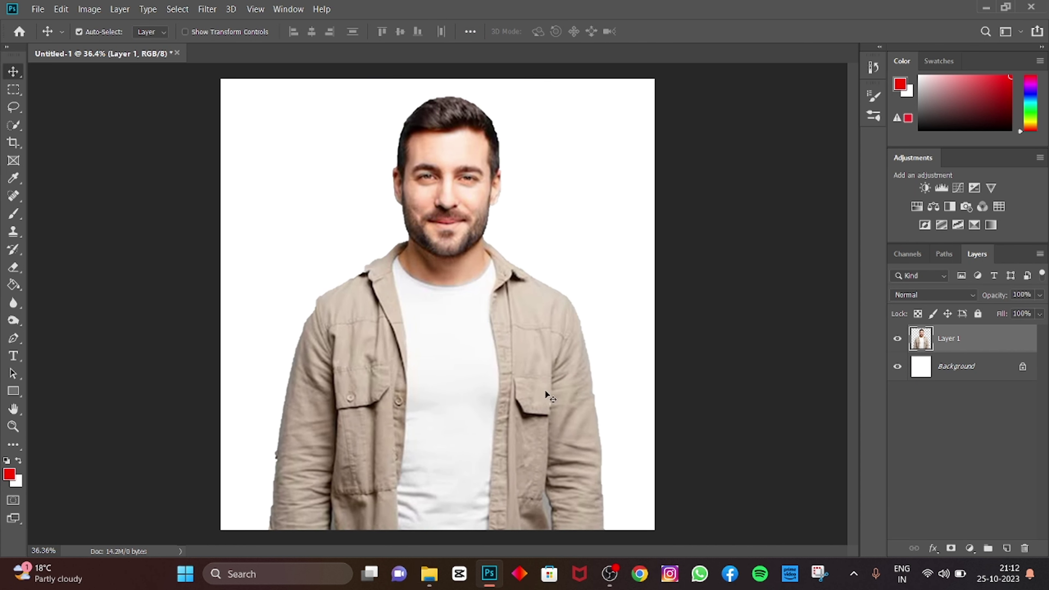
click(618, 390)
key(ctrl+t)
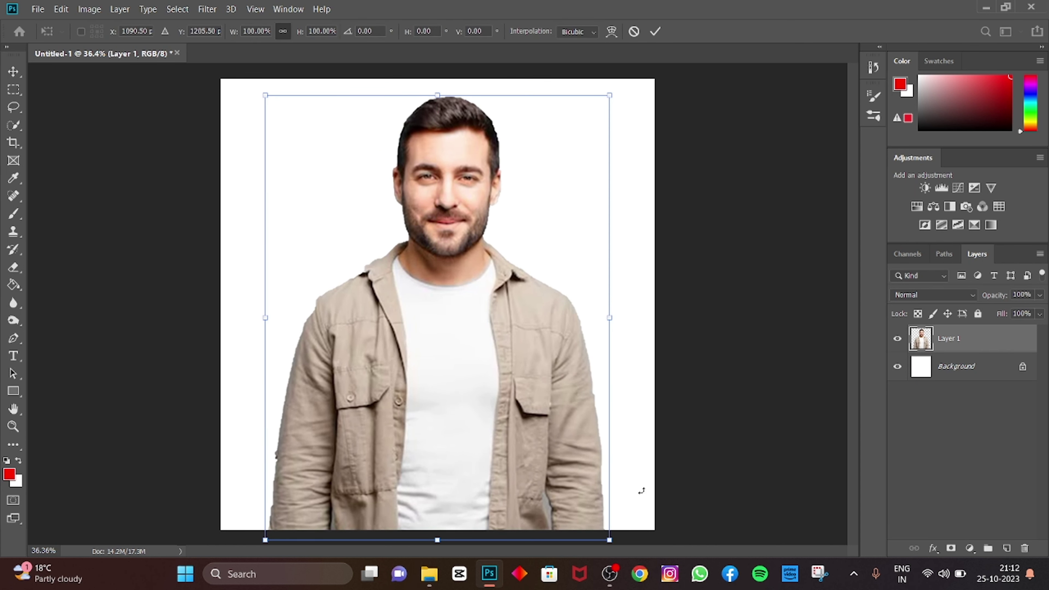
drag(610, 95, 620, 79)
drag(561, 327, 551, 331)
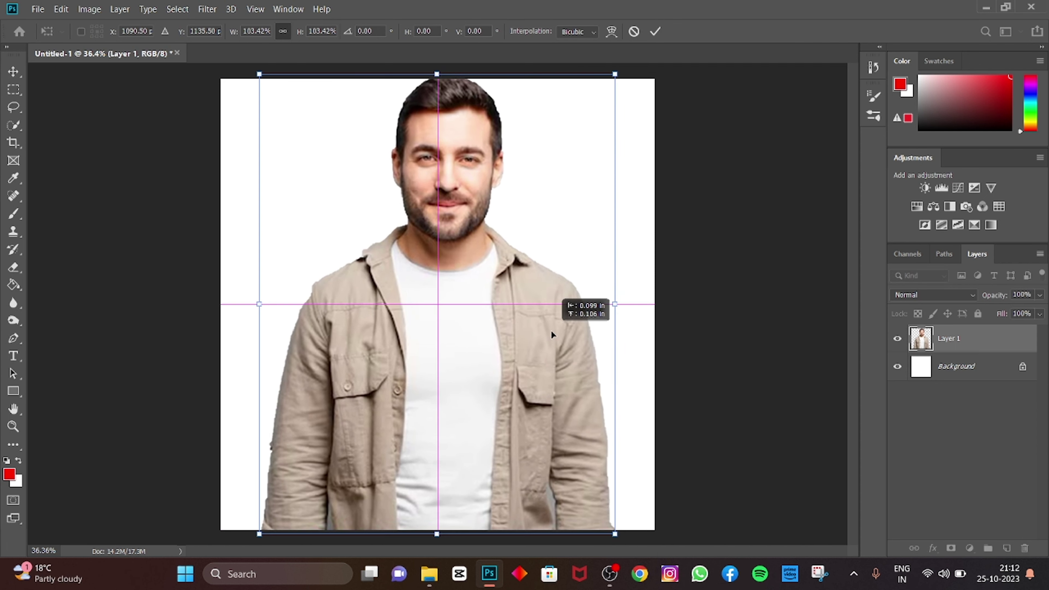
key(Return)
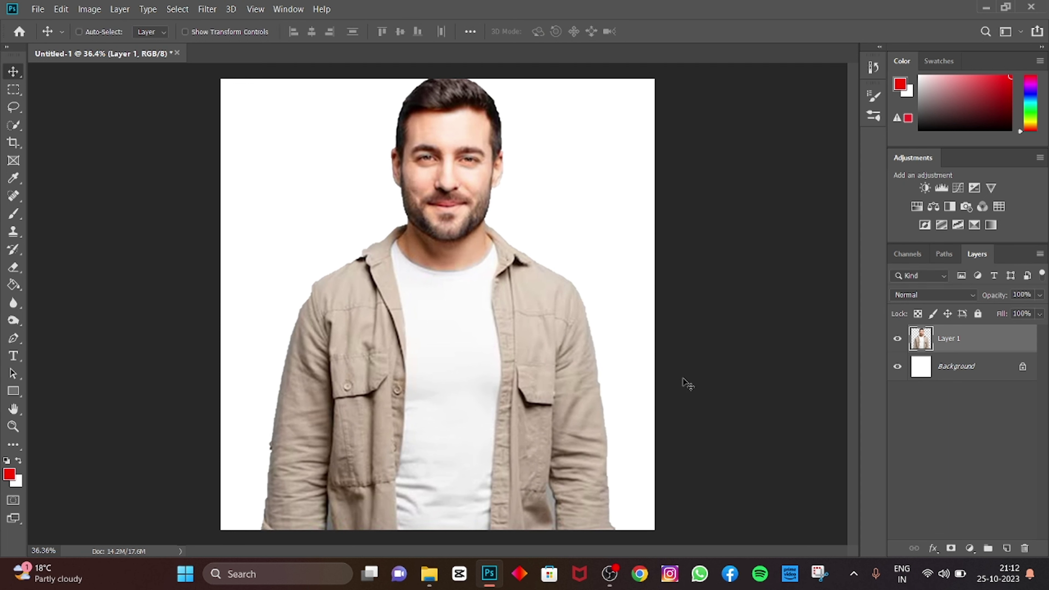
key(ctrl+u)
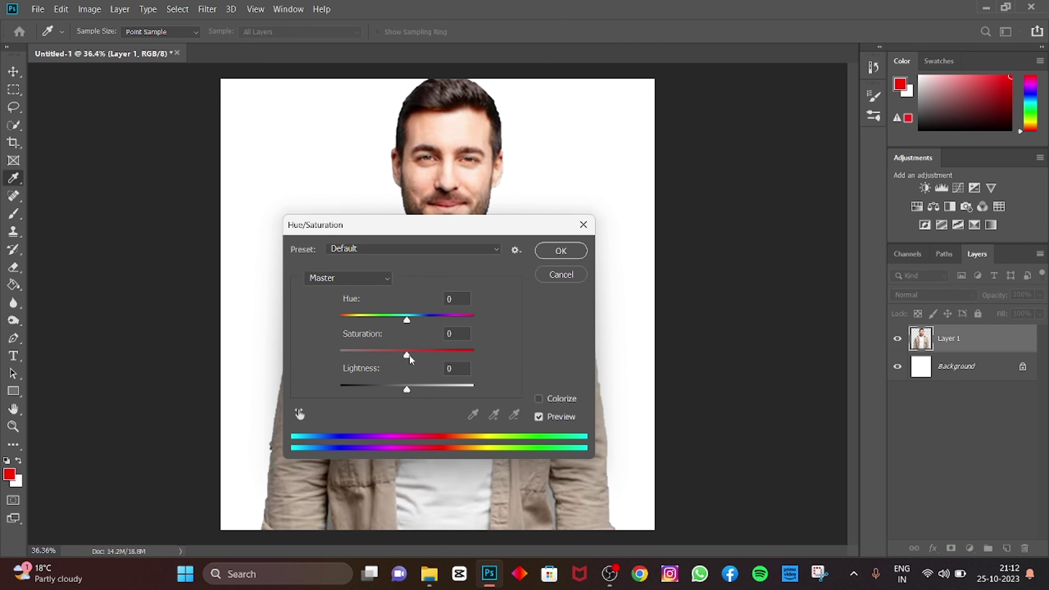
Step: In Hue/Saturation, set Saturation to -100 and Lightness to -39 for the man
drag(407, 355, 307, 358)
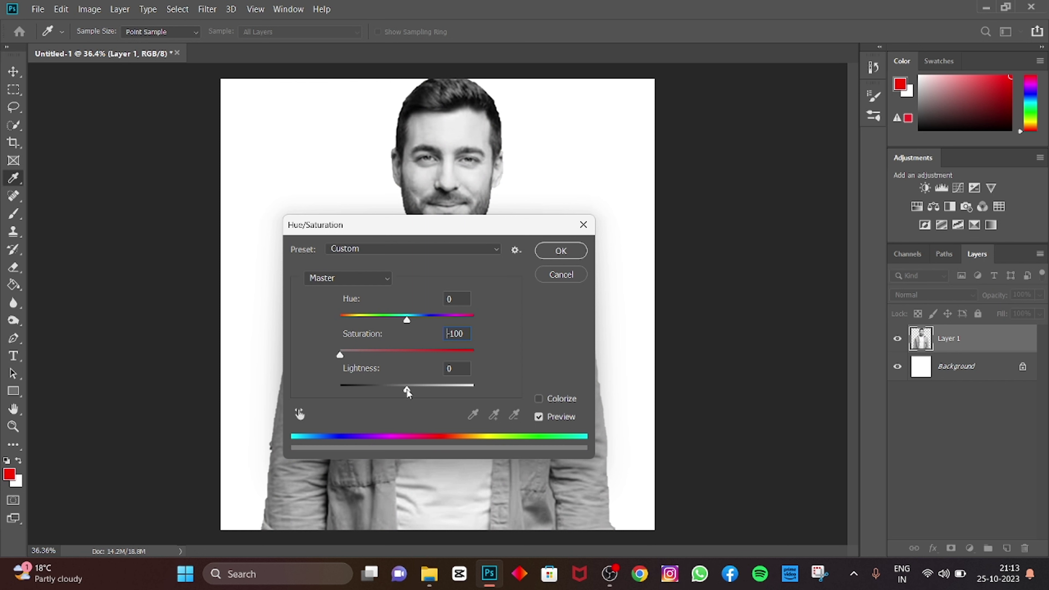
drag(407, 391, 384, 391)
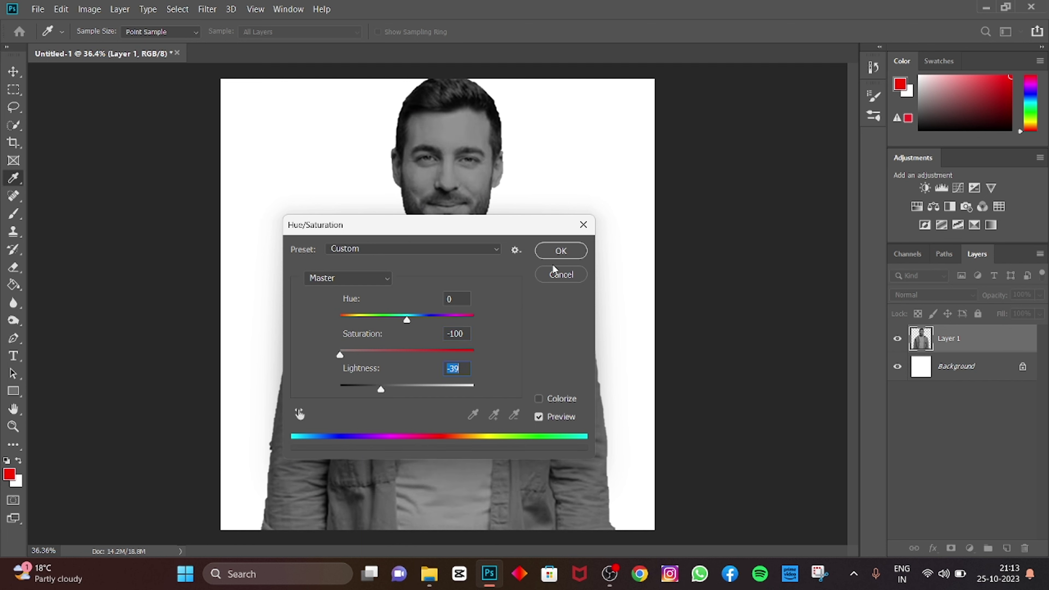
click(558, 251)
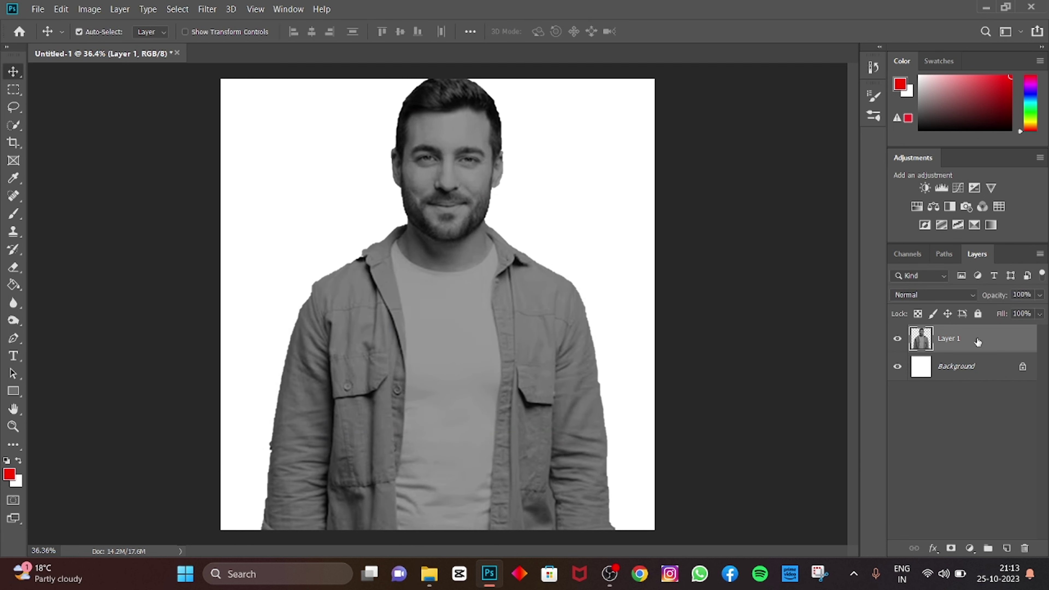
drag(977, 335, 1007, 549)
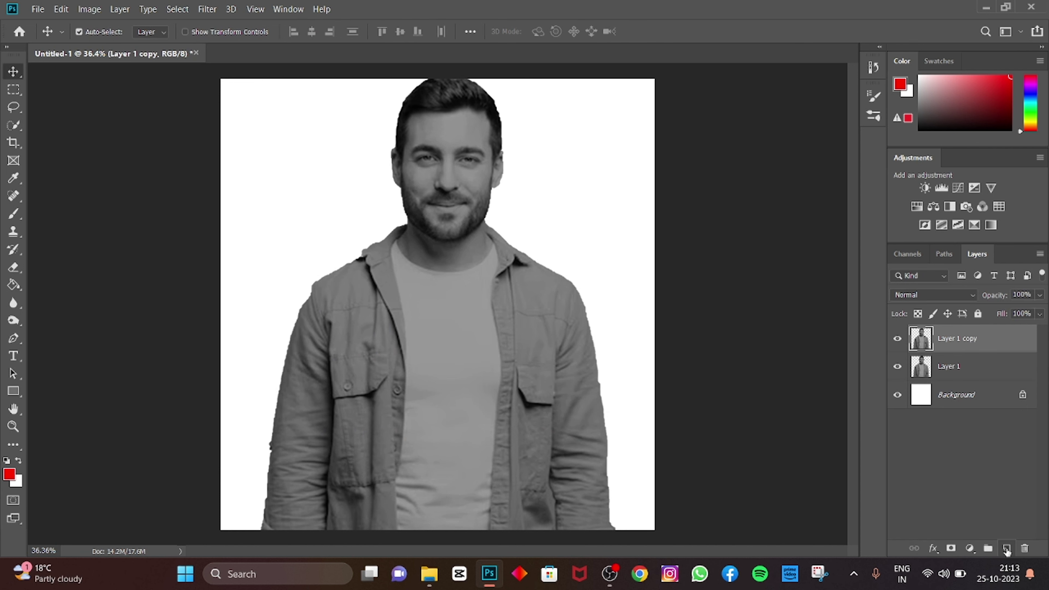
Step: Create Layer 1 copy above Layer 1
click(971, 366)
right_click(967, 336)
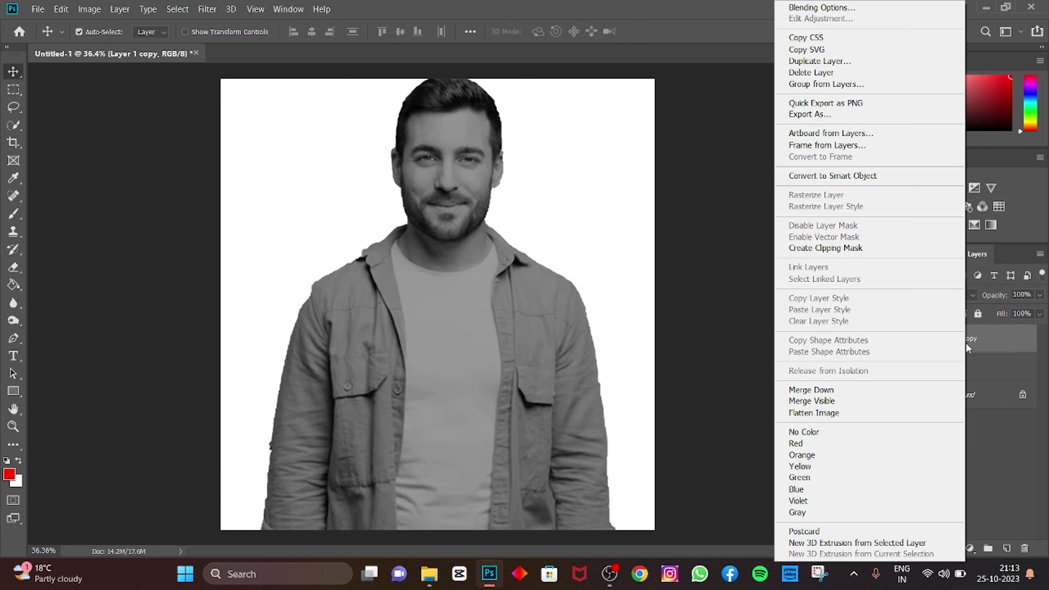
right_click(979, 344)
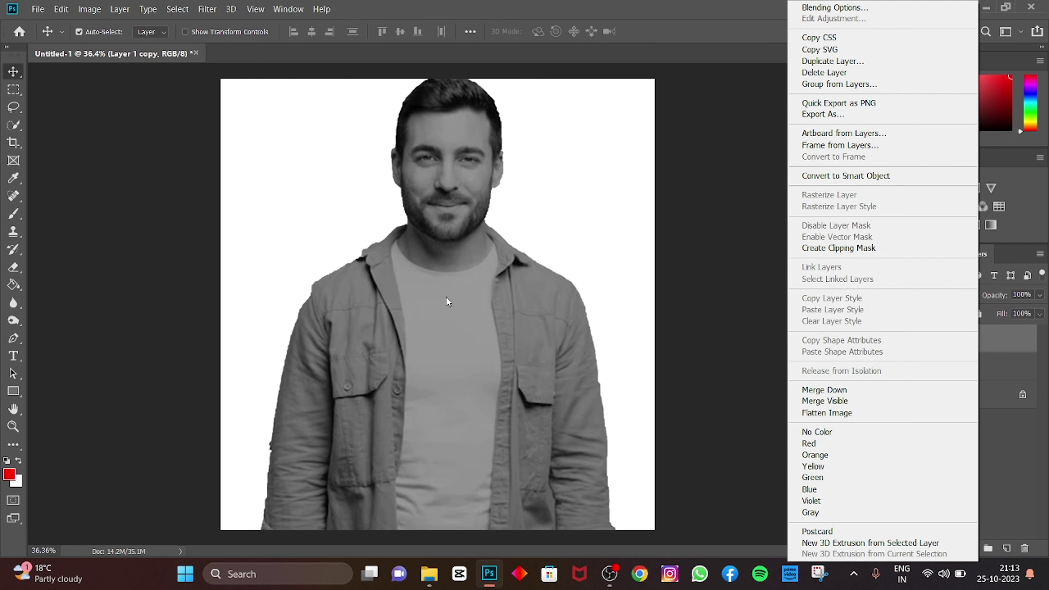
right_click(430, 301)
click(440, 308)
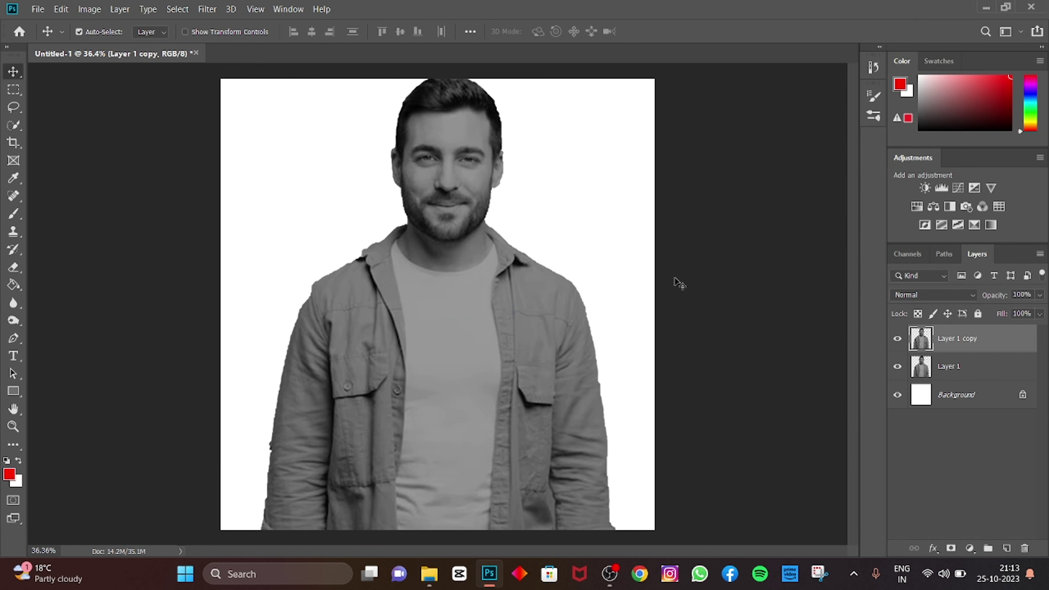
key(ctrl+u)
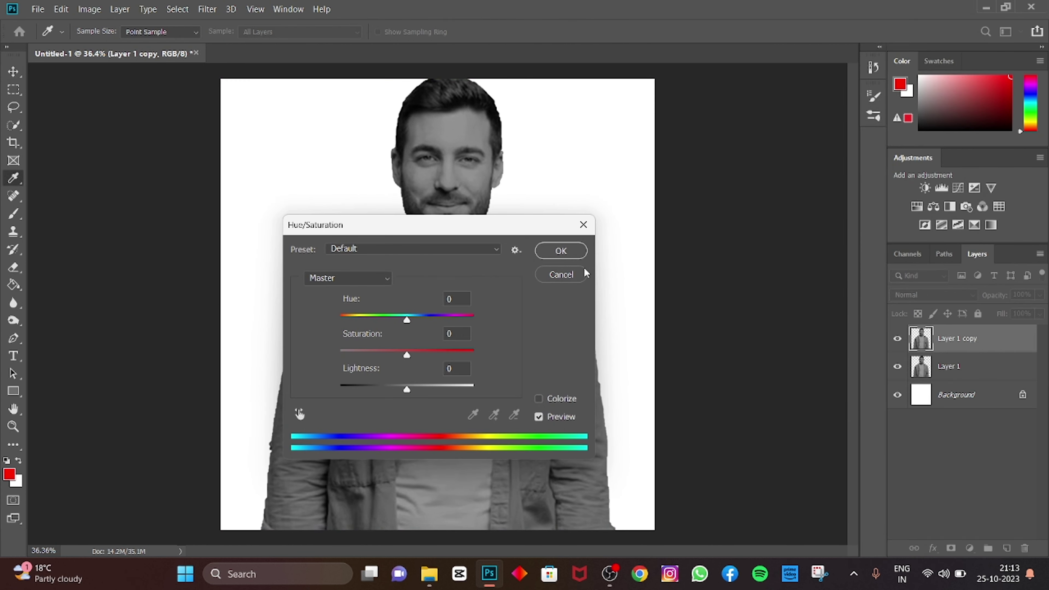
click(558, 276)
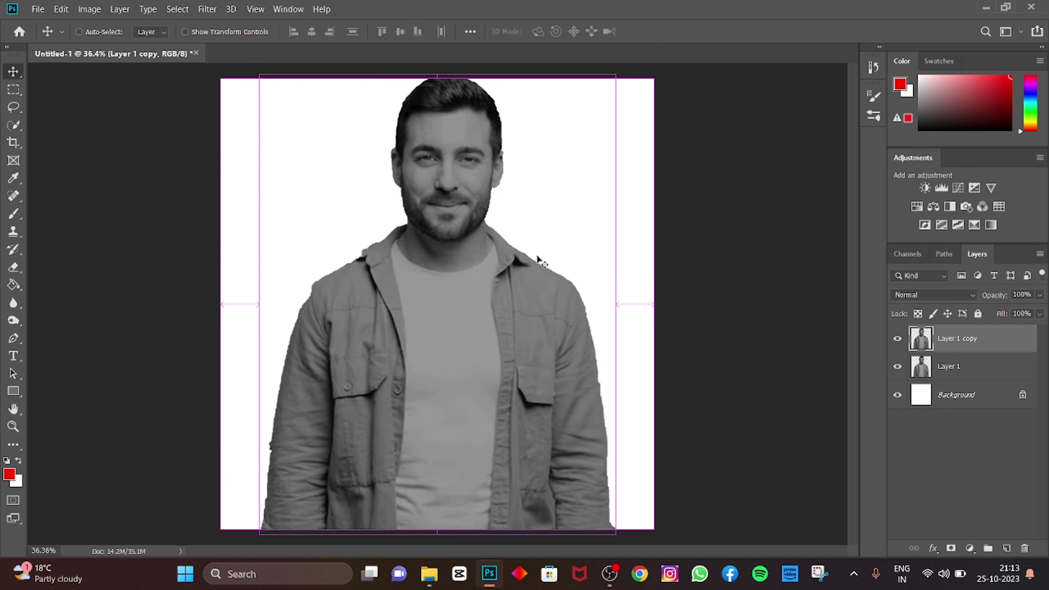
Step: Invert Layer 1 copy and set its blend mode to Color Dodge
key(ctrl+i)
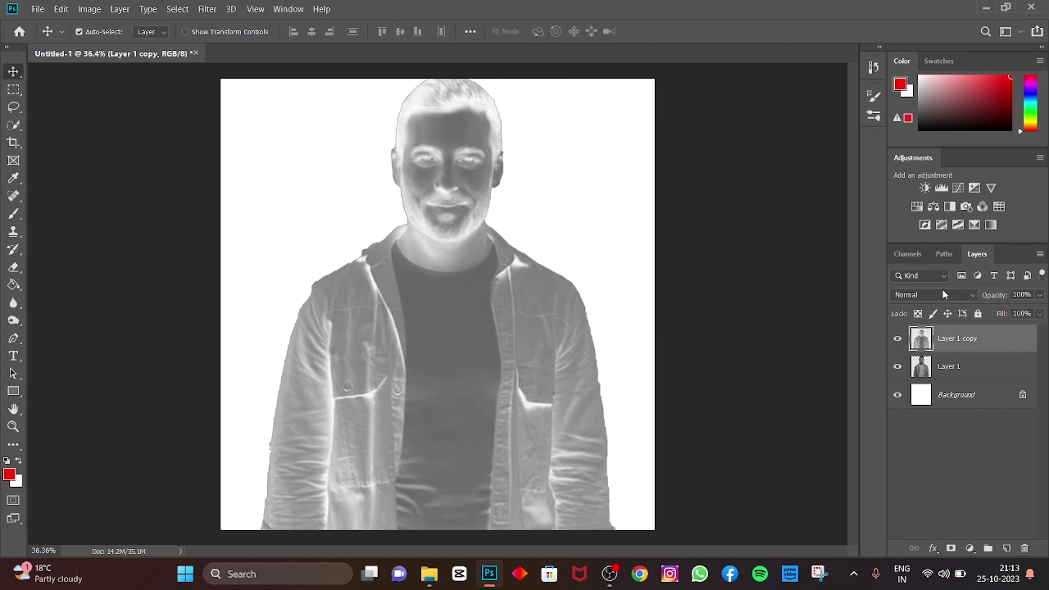
click(942, 290)
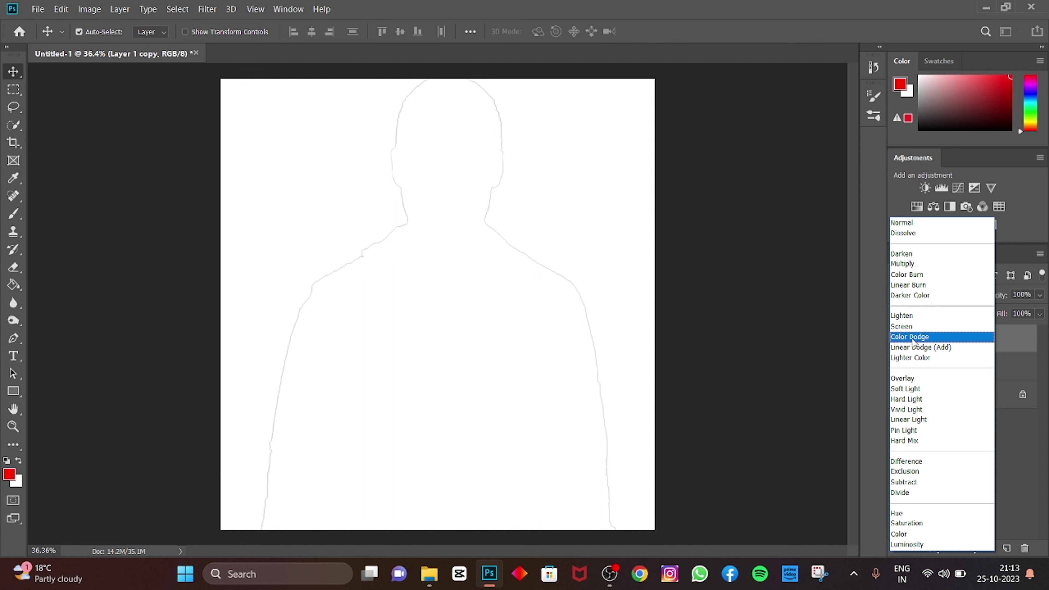
click(945, 340)
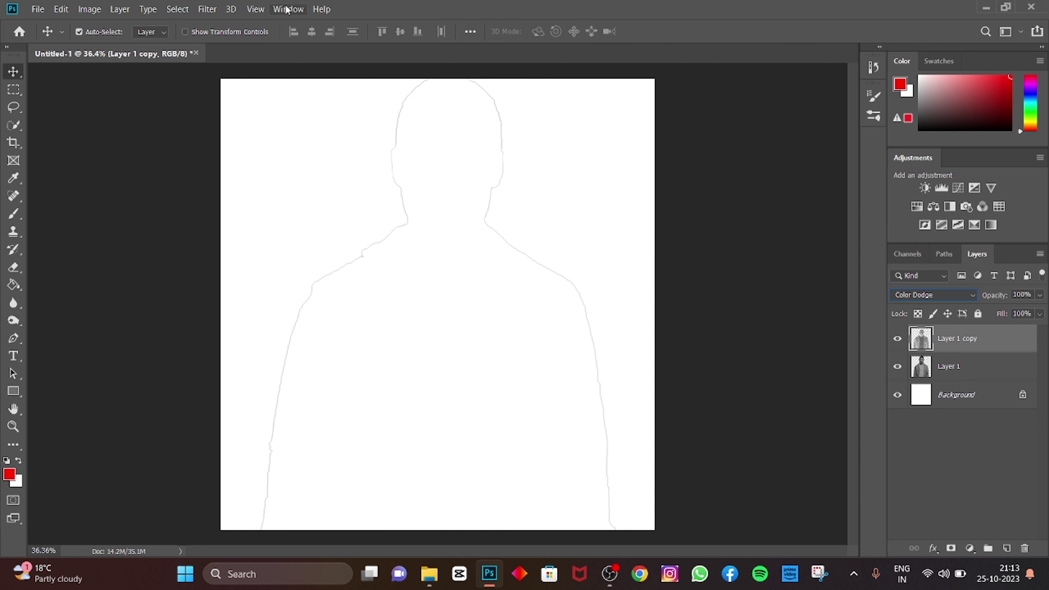
Step: Apply a 45.6-pixel Gaussian Blur to Layer 1 copy
click(213, 10)
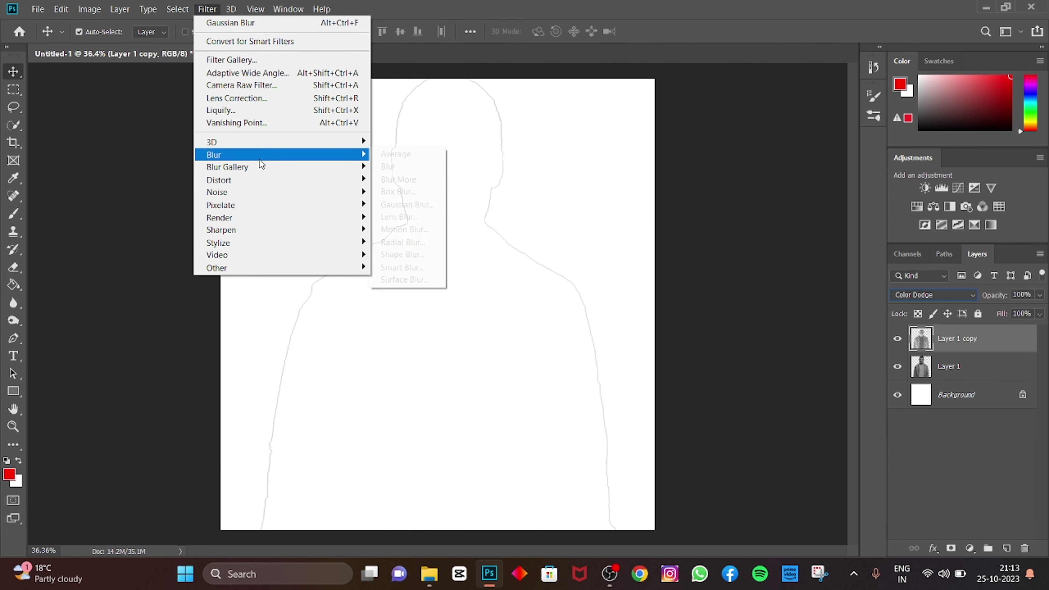
mouse_move(246, 155)
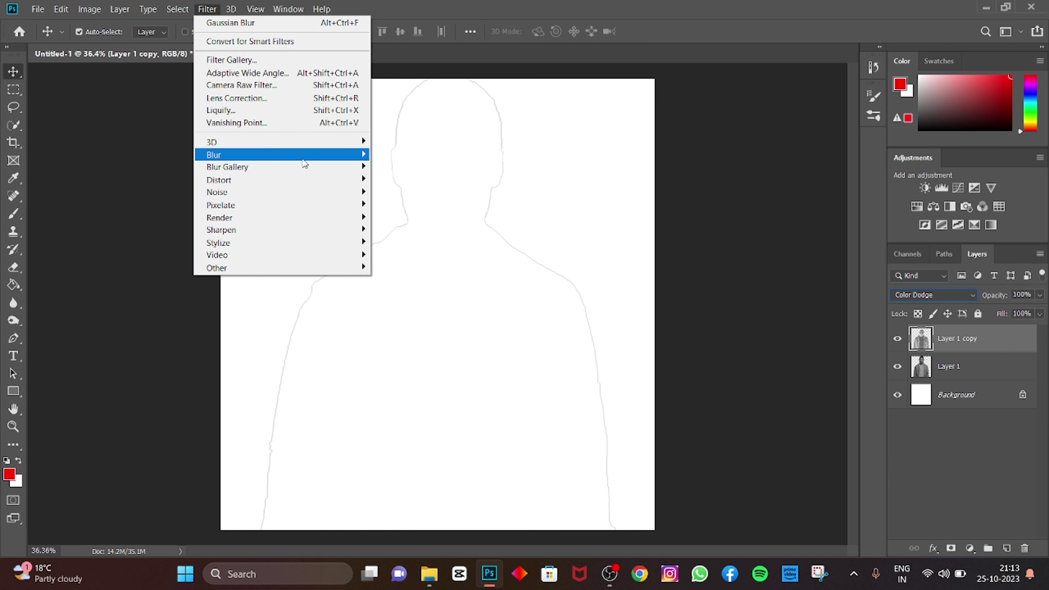
click(407, 204)
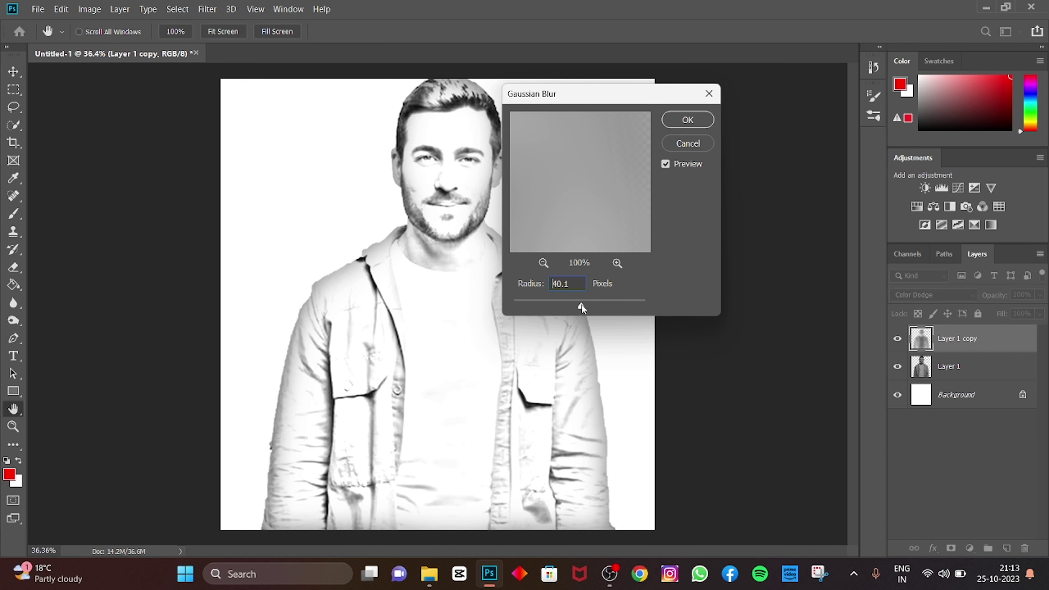
drag(565, 306, 584, 302)
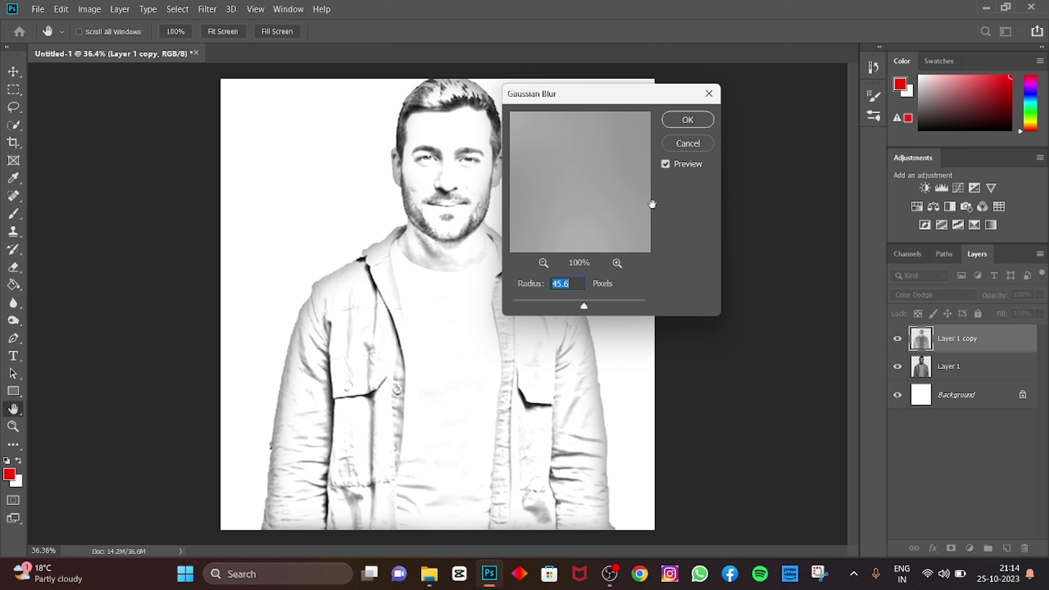
click(677, 125)
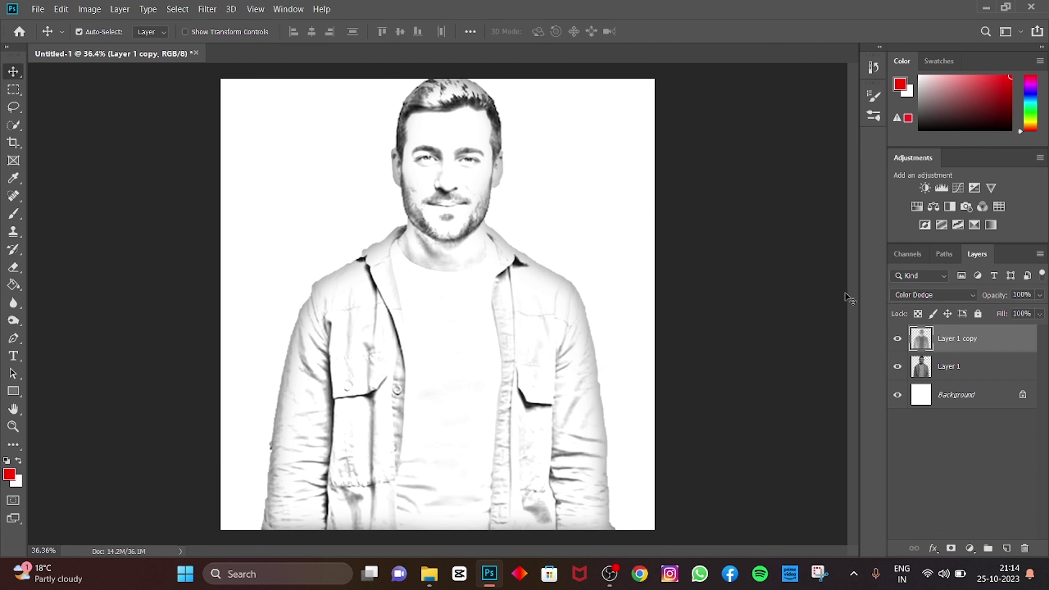
Step: Drop the paper texture in as layer 'images' and stretch it to fill the canvas
drag(847, 298, 545, 343)
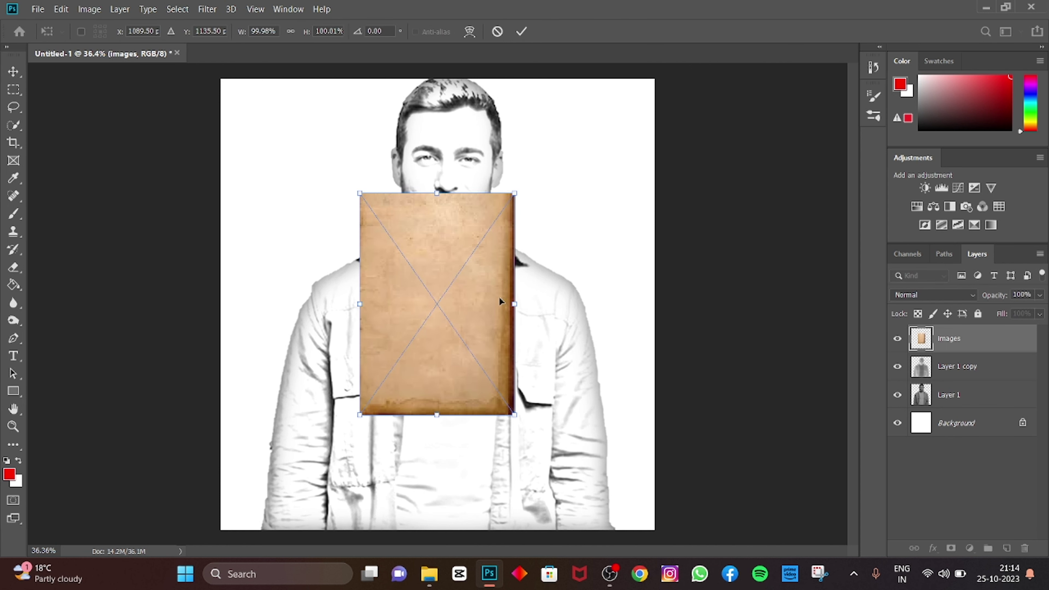
mouse_move(514, 304)
mouse_down()
mouse_move(683, 314)
mouse_move(698, 303)
mouse_up()
drag(699, 415, 800, 566)
mouse_move(566, 462)
mouse_down()
mouse_move(392, 325)
mouse_move(412, 352)
mouse_up()
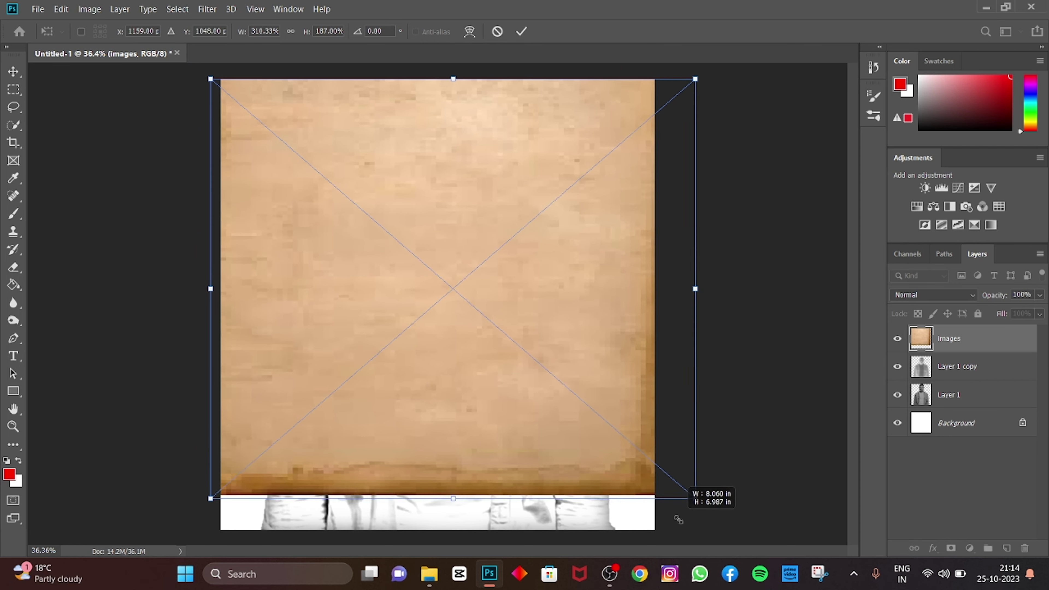
drag(642, 453, 726, 524)
mouse_move(512, 391)
mouse_down()
mouse_move(512, 400)
mouse_move(472, 386)
mouse_up()
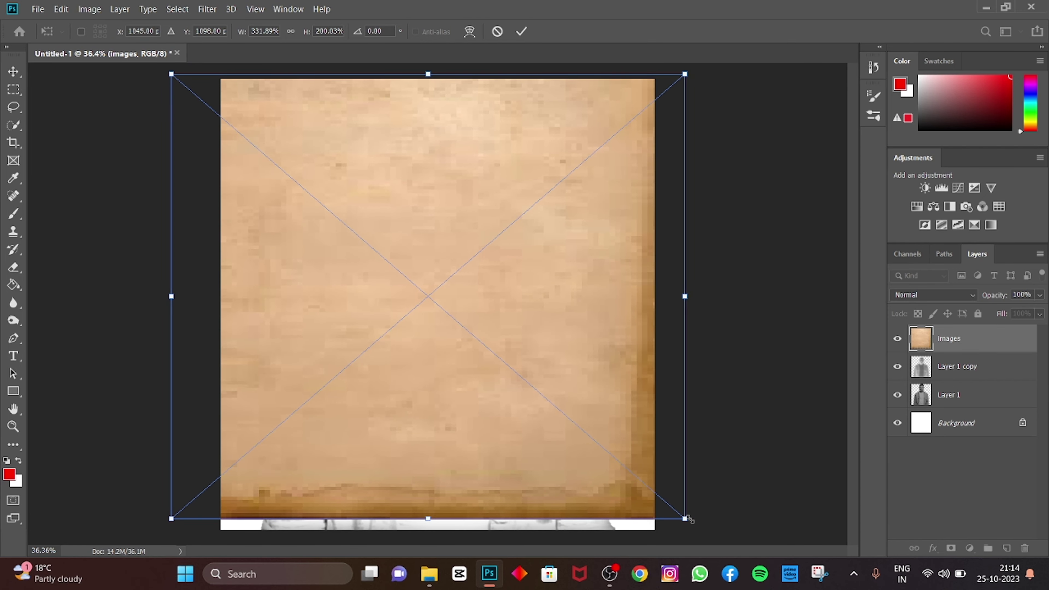
drag(690, 520, 710, 521)
drag(569, 454, 546, 455)
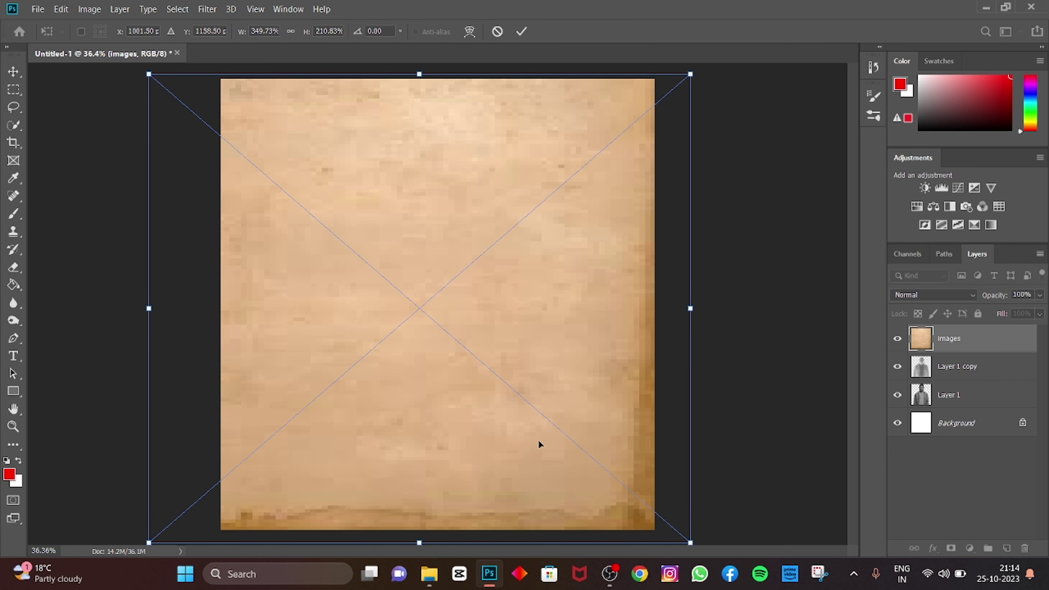
key(Return)
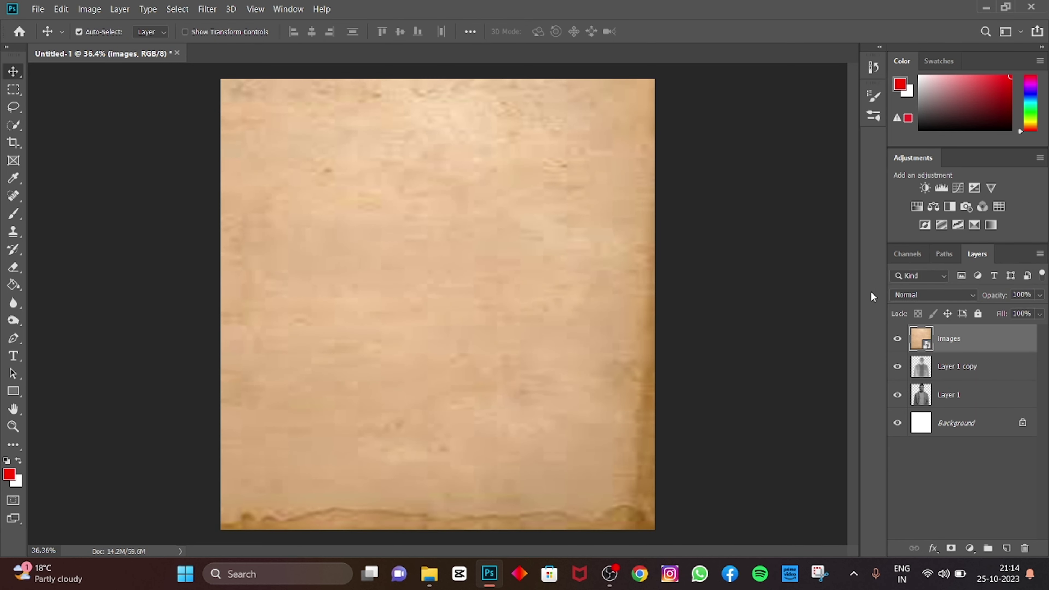
Step: Set the images layer to Multiply blend mode with 90% fill
click(899, 296)
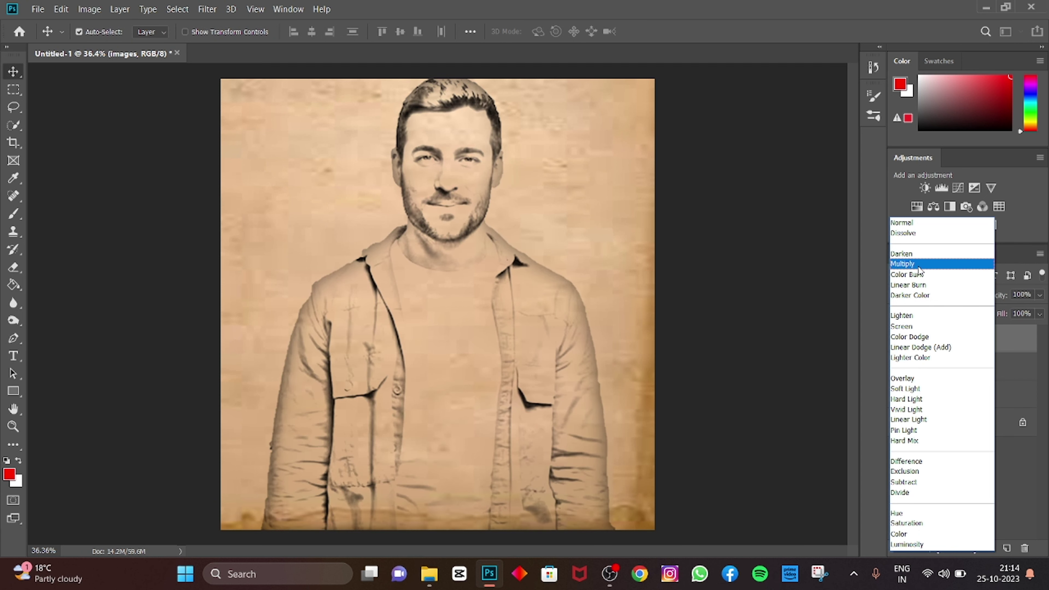
click(919, 265)
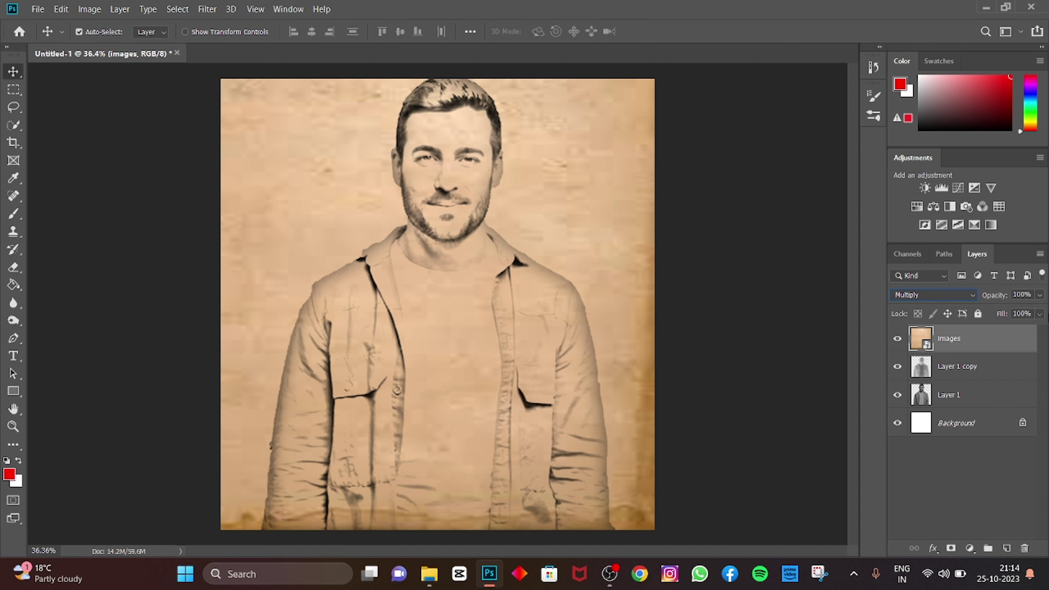
click(1040, 316)
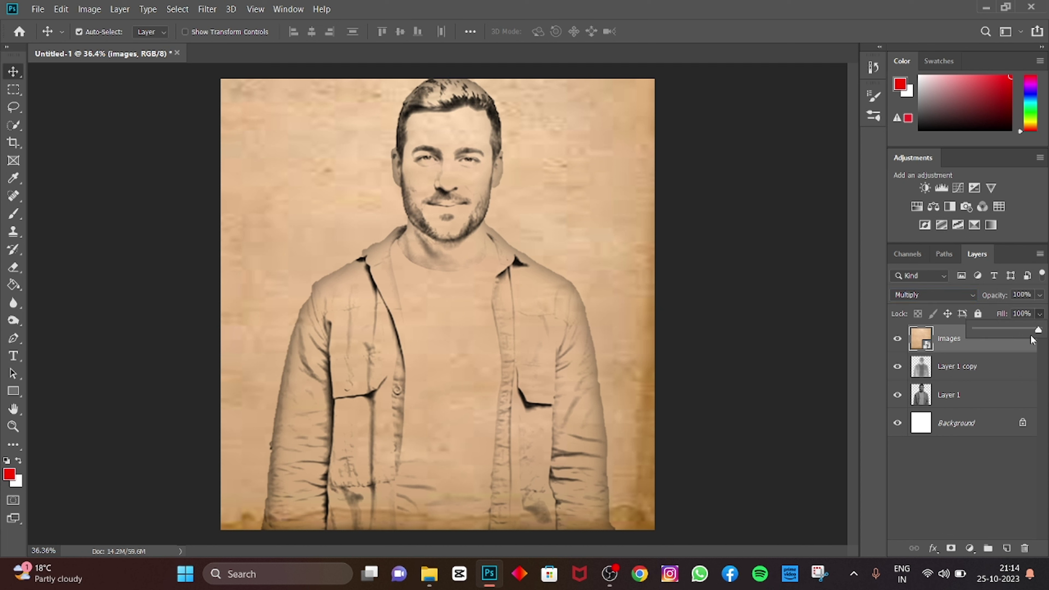
mouse_move(1040, 329)
mouse_down()
mouse_move(1023, 331)
mouse_move(1033, 329)
mouse_up()
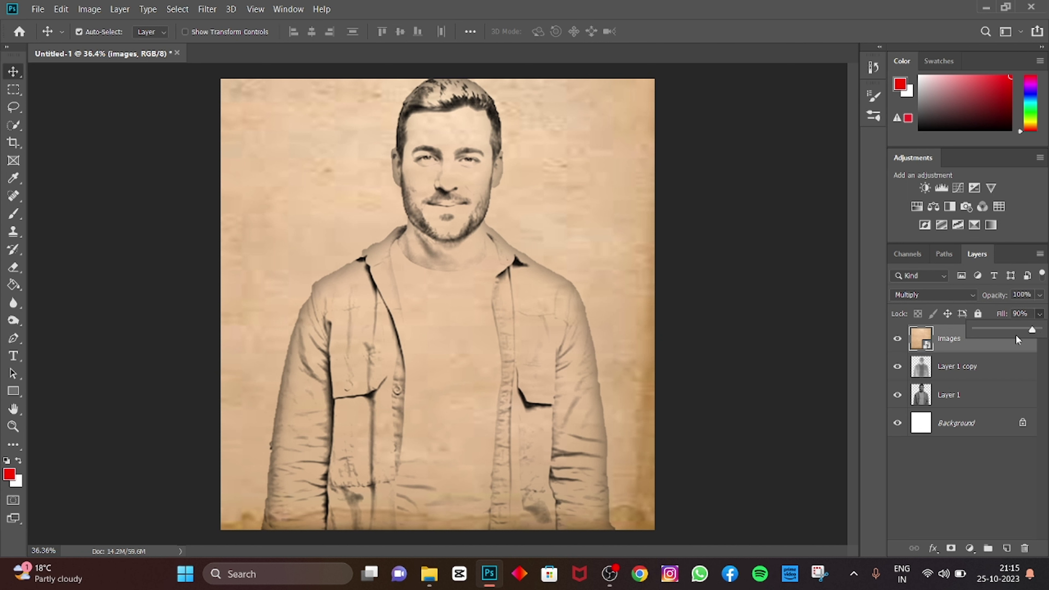
click(1007, 343)
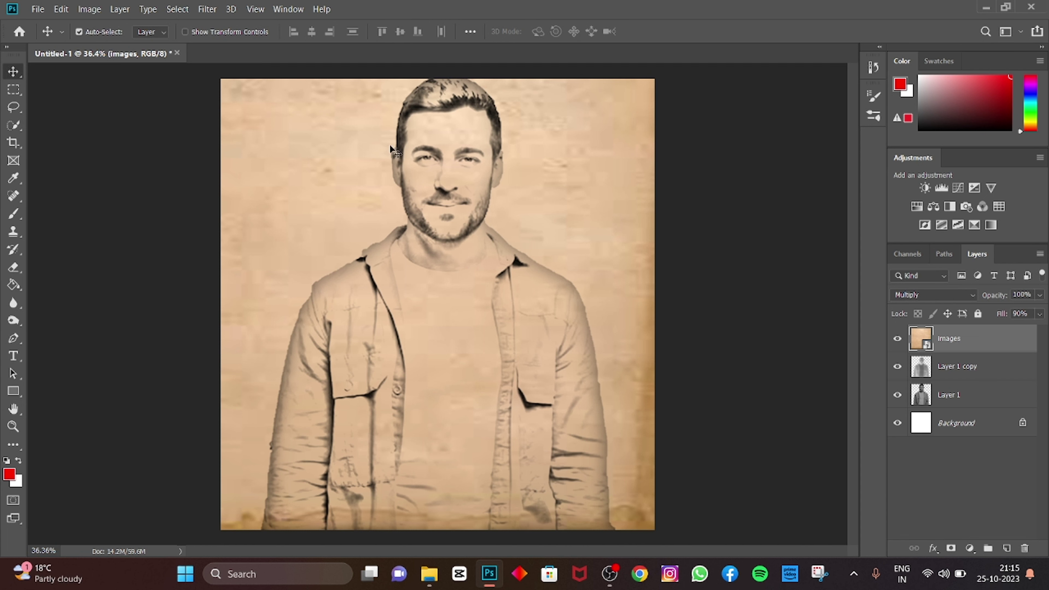
key(ctrl+m)
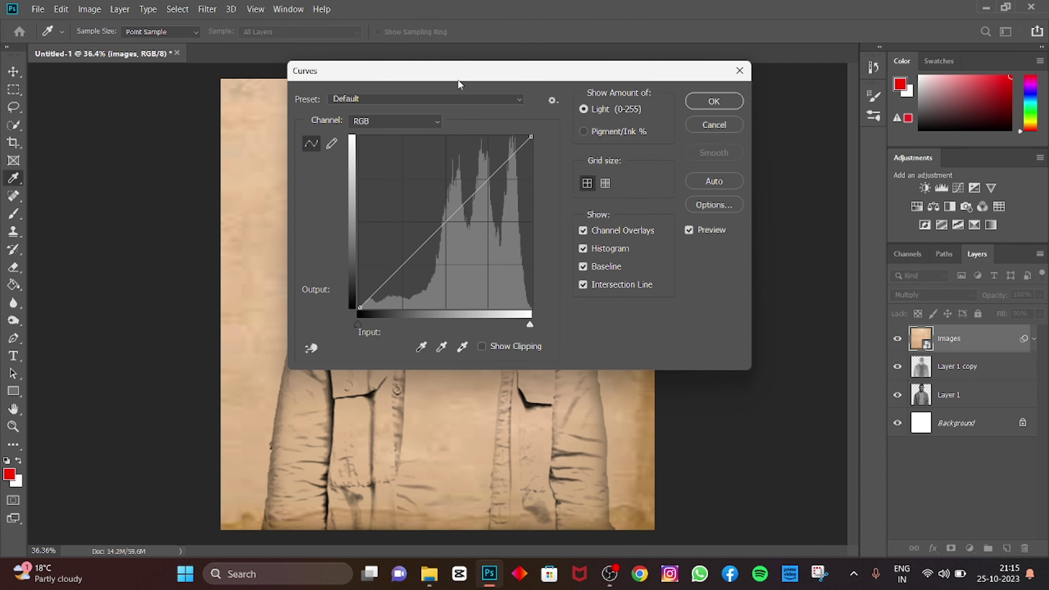
Step: Pull the RGB curve midpoint down to output 116 at input 146 and apply it
drag(460, 84, 635, 116)
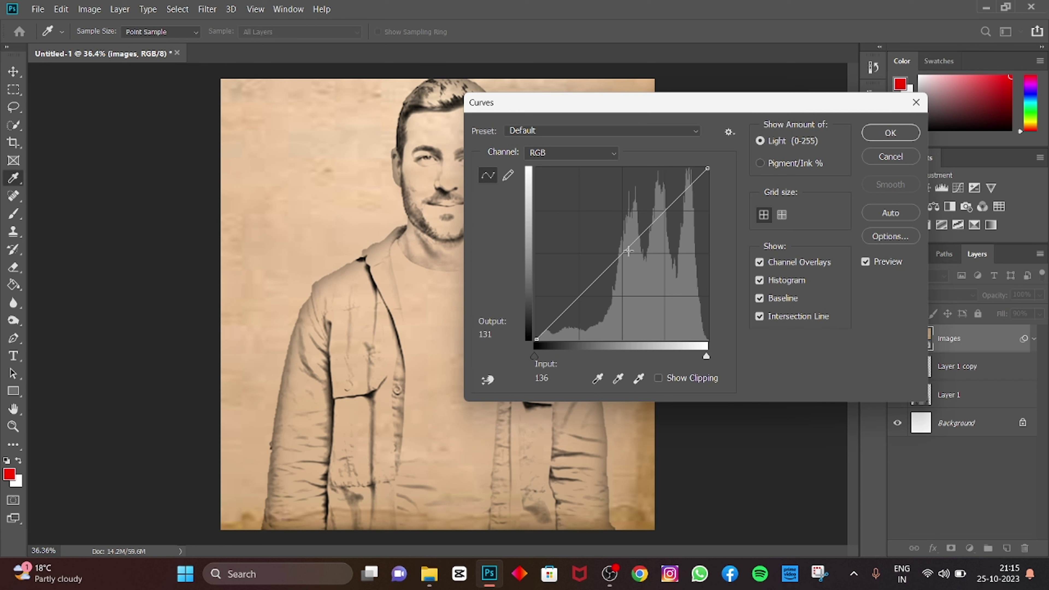
drag(630, 246, 635, 261)
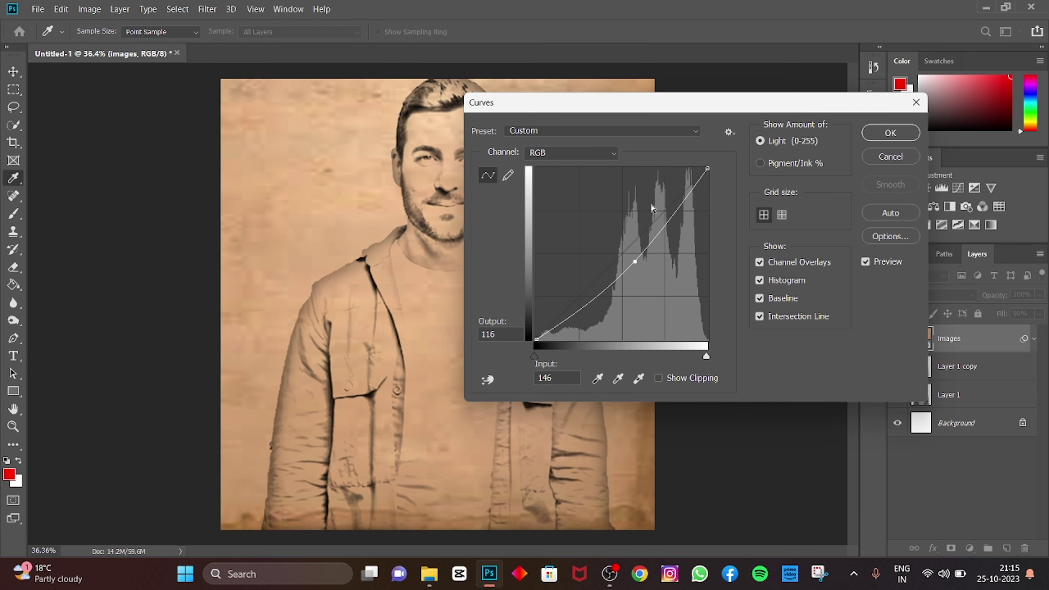
click(890, 133)
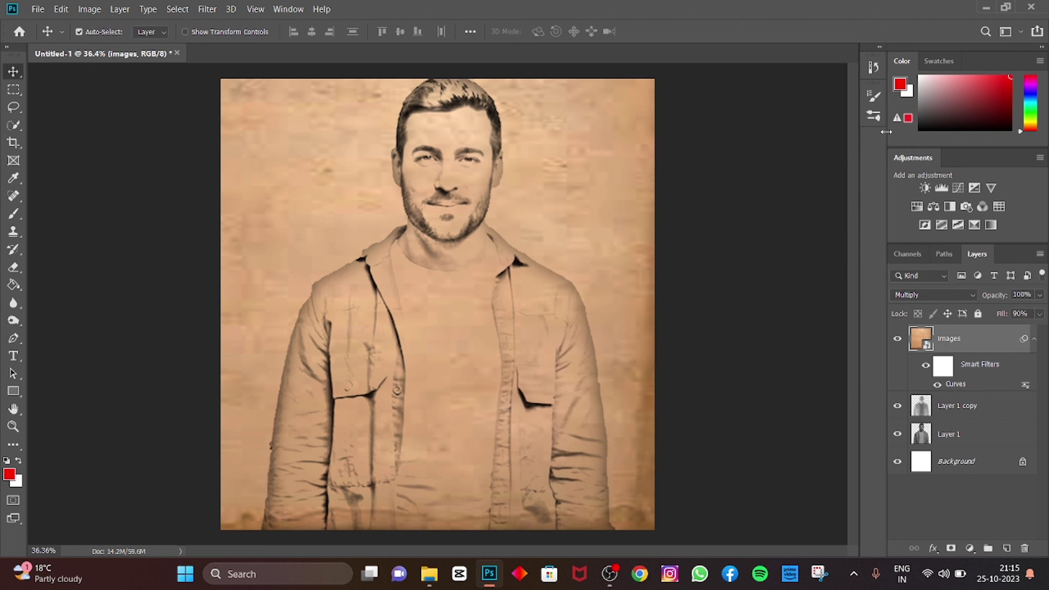